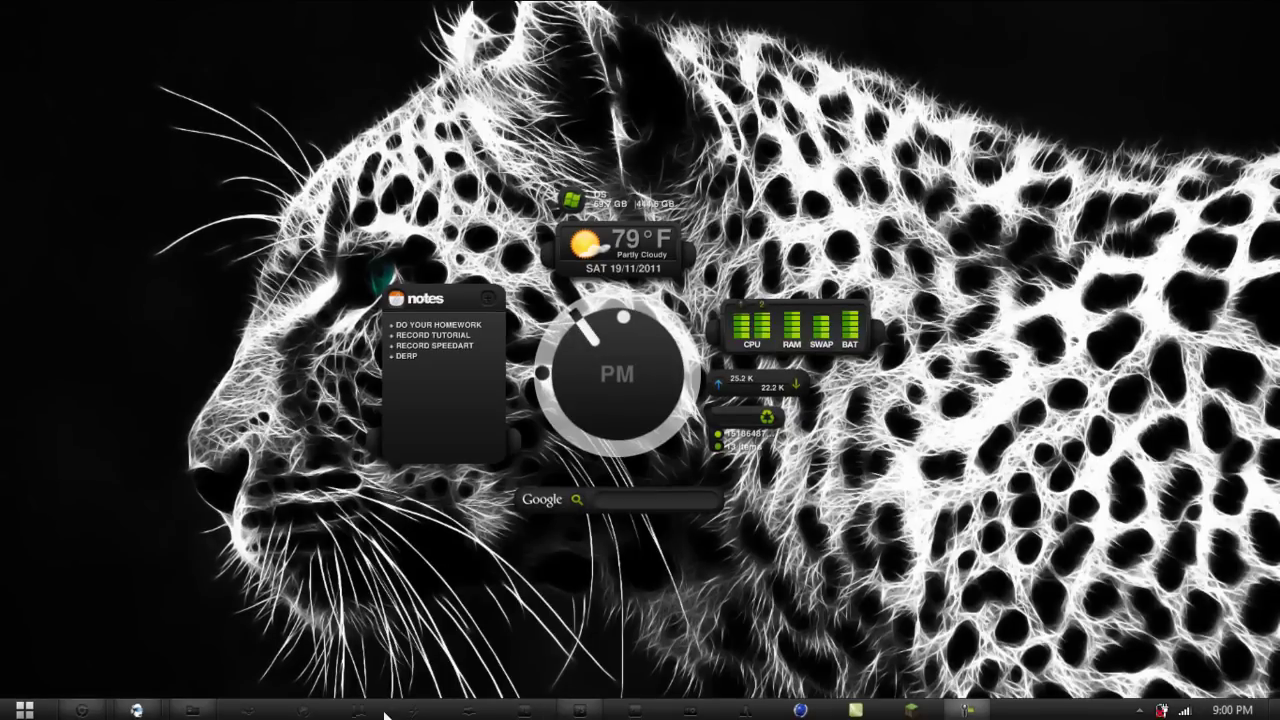
Step: Restore the Chrome window showing the Brusheezy home page
click(81, 709)
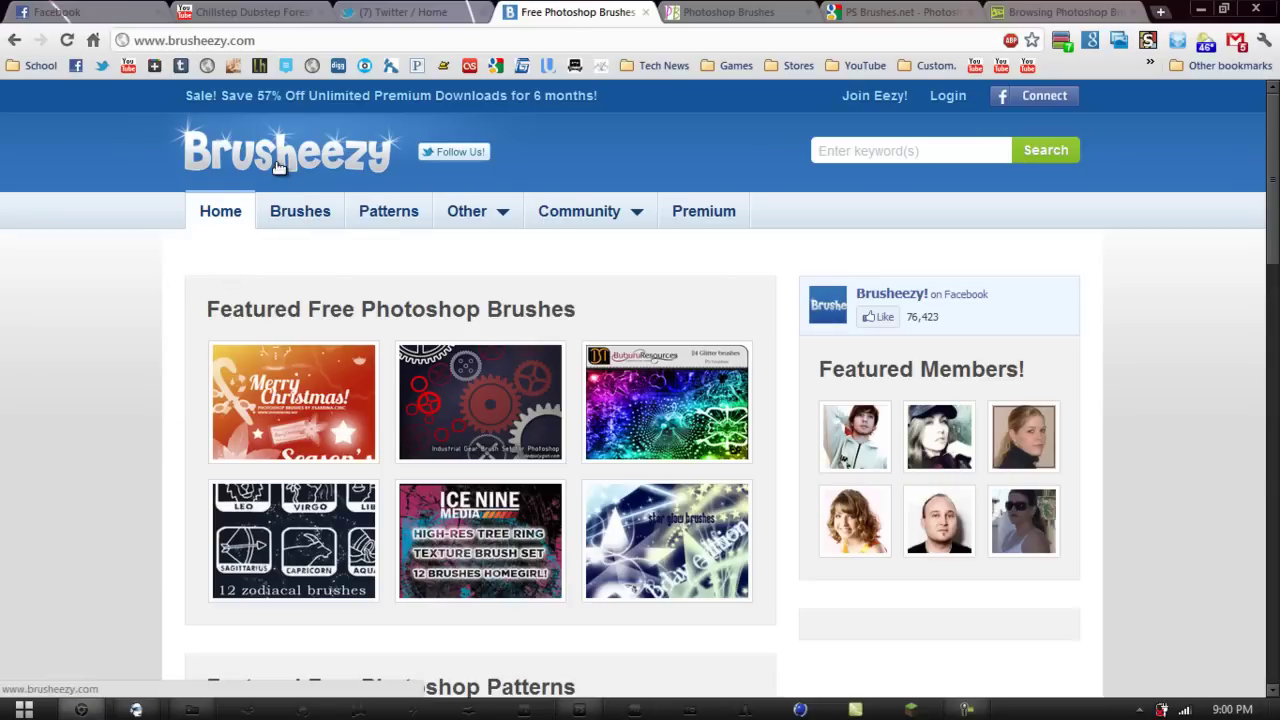
click(700, 12)
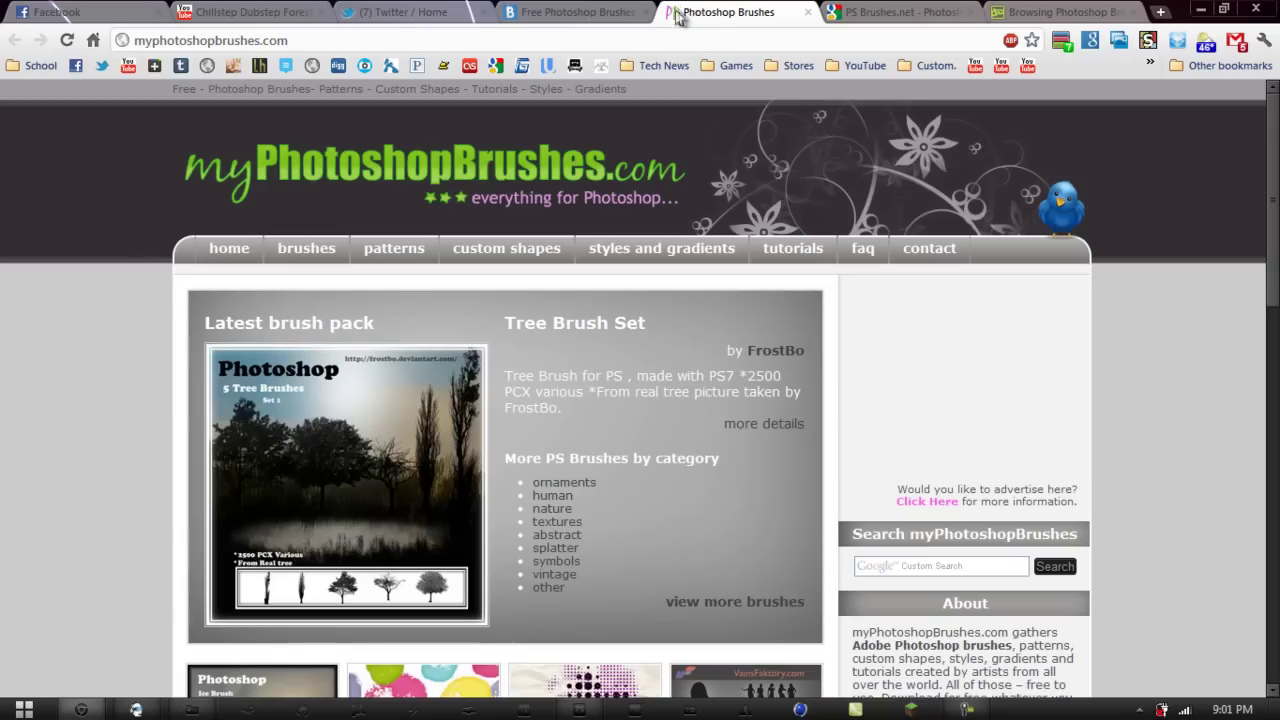
click(864, 11)
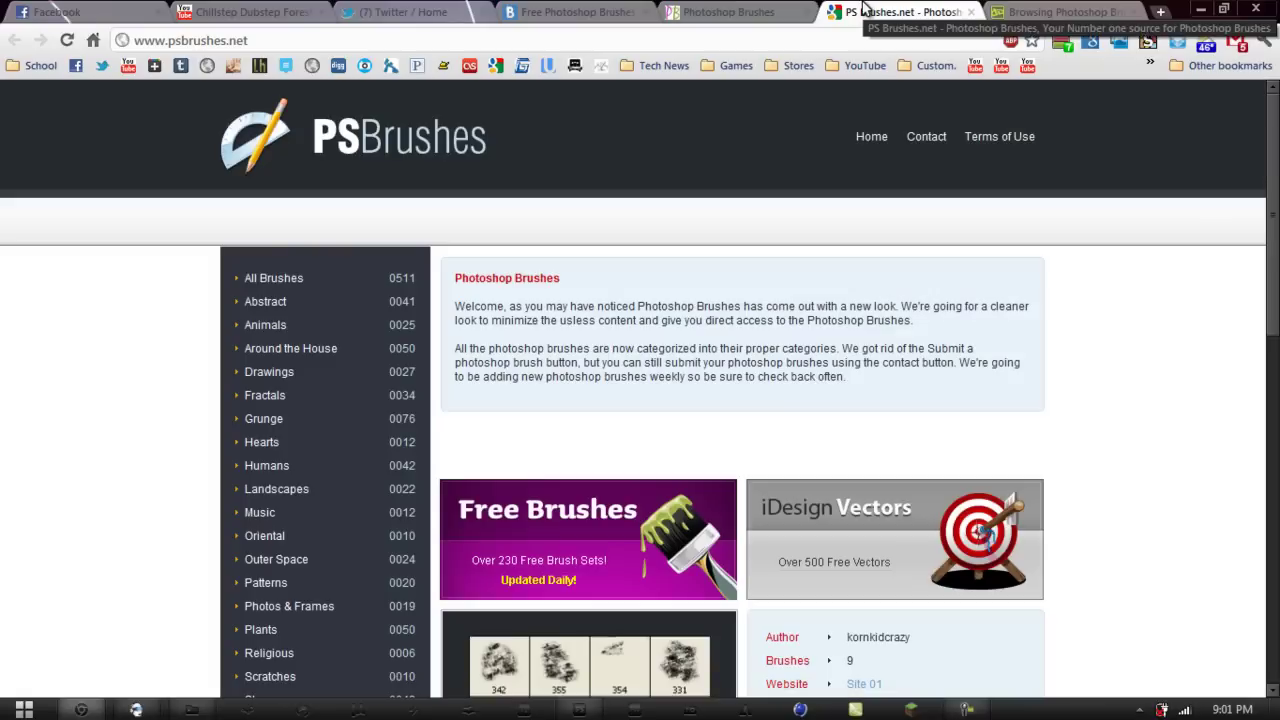
click(1008, 11)
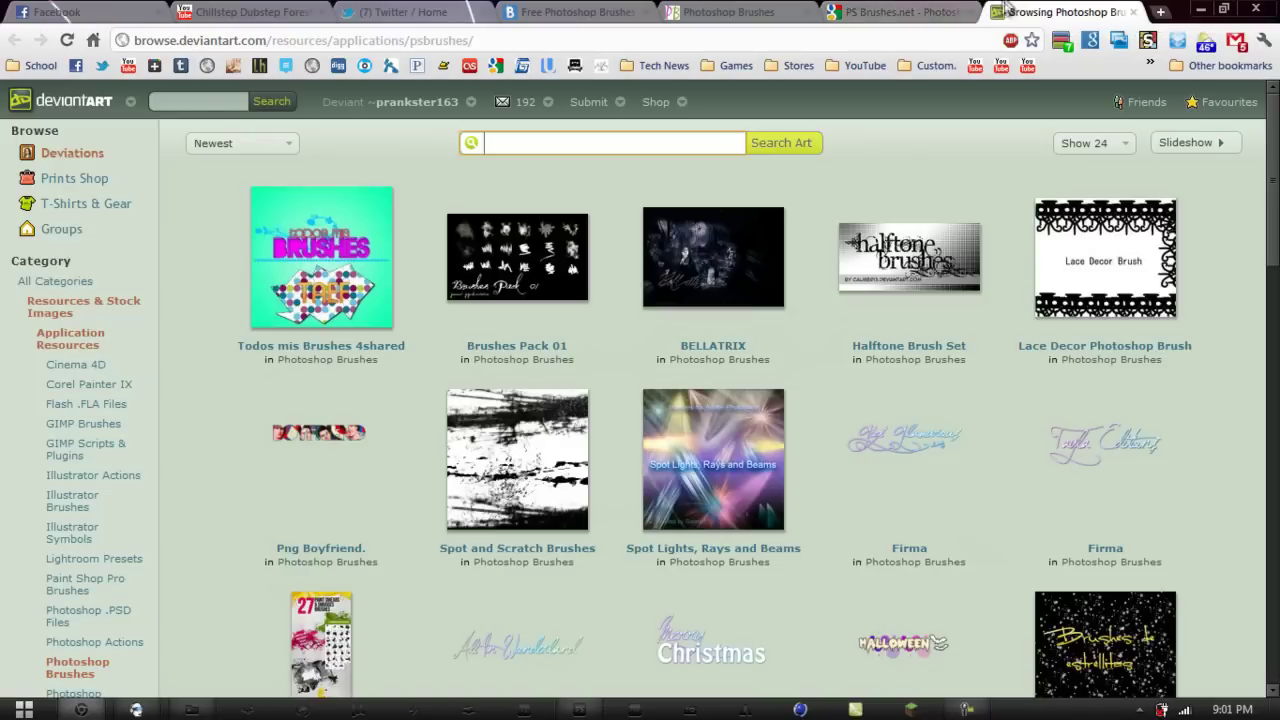
click(557, 9)
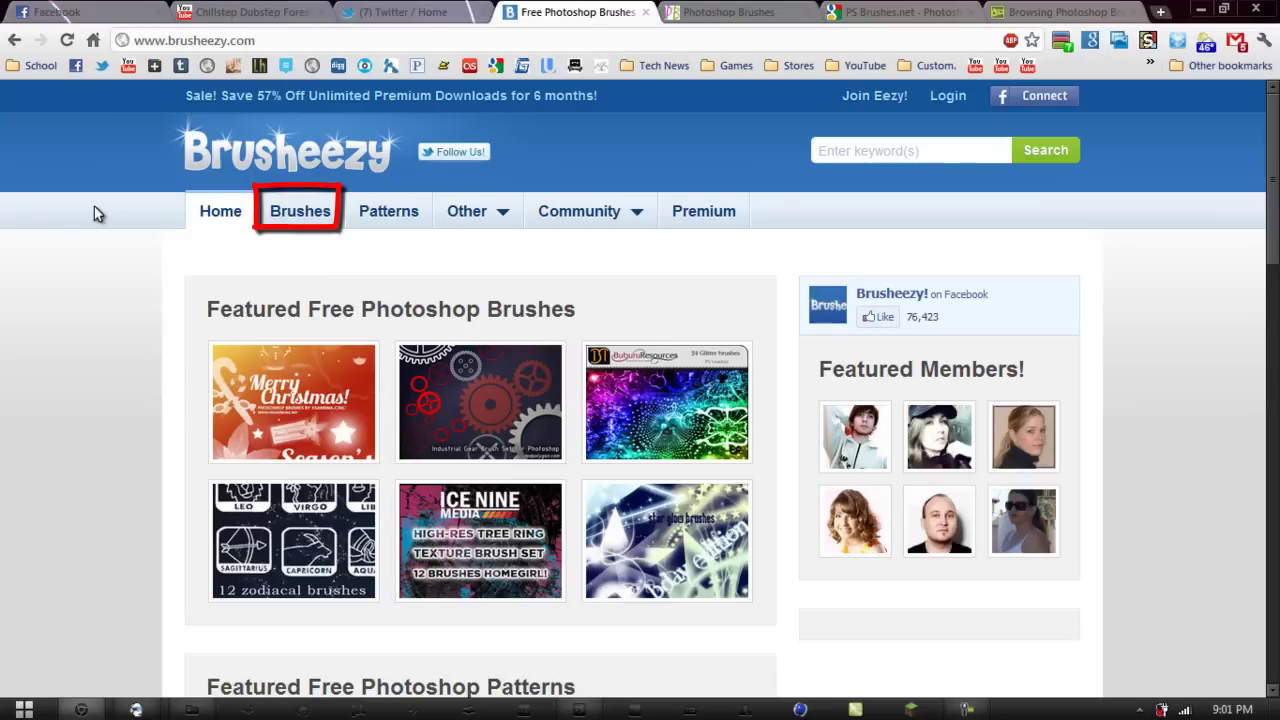
click(310, 216)
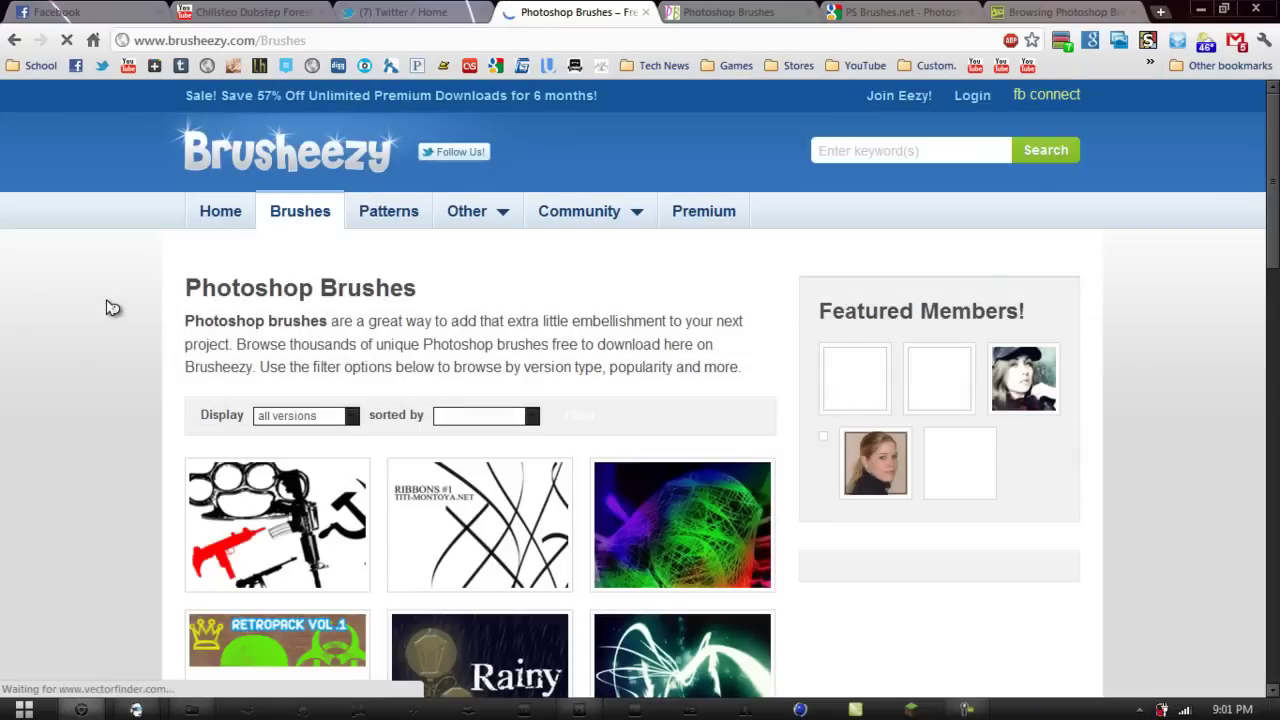
Step: Browse the Brusheezy listings and open the Ribbons Brushes set page
scroll(112, 307, down, 2)
scroll(112, 307, down, 1)
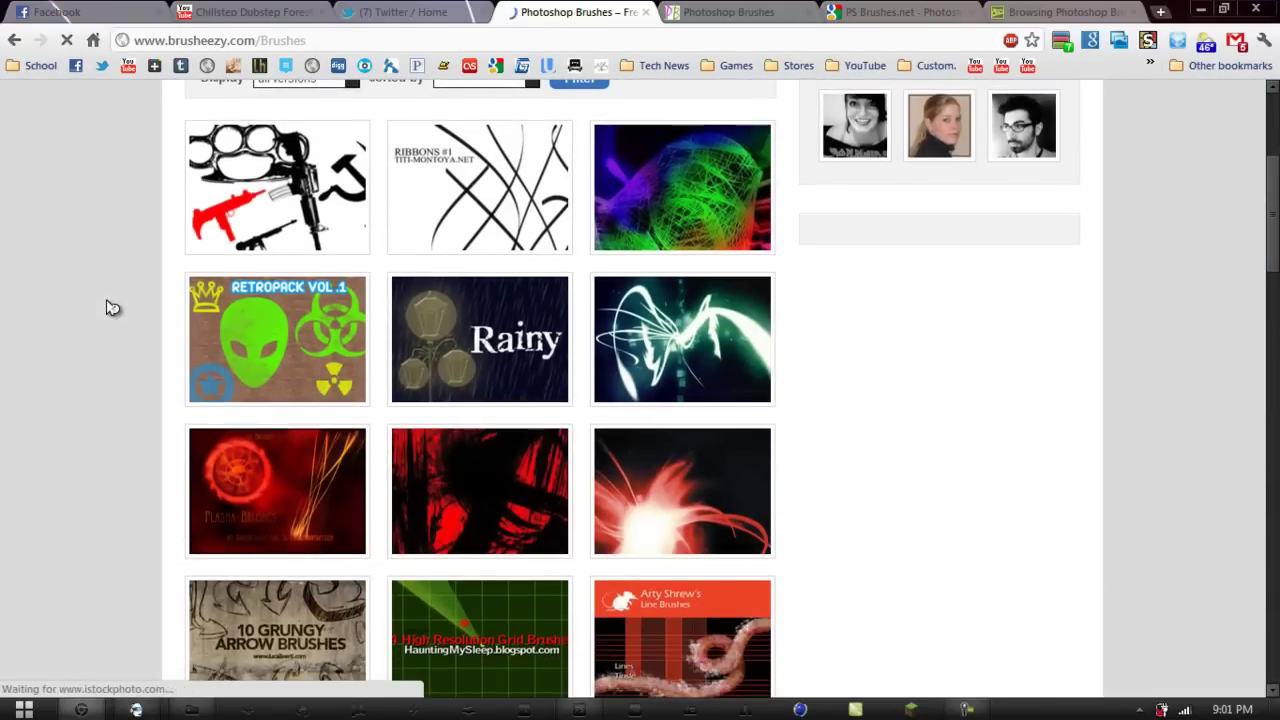
scroll(112, 307, down, 2)
scroll(110, 307, down, 1)
scroll(110, 307, up, 3)
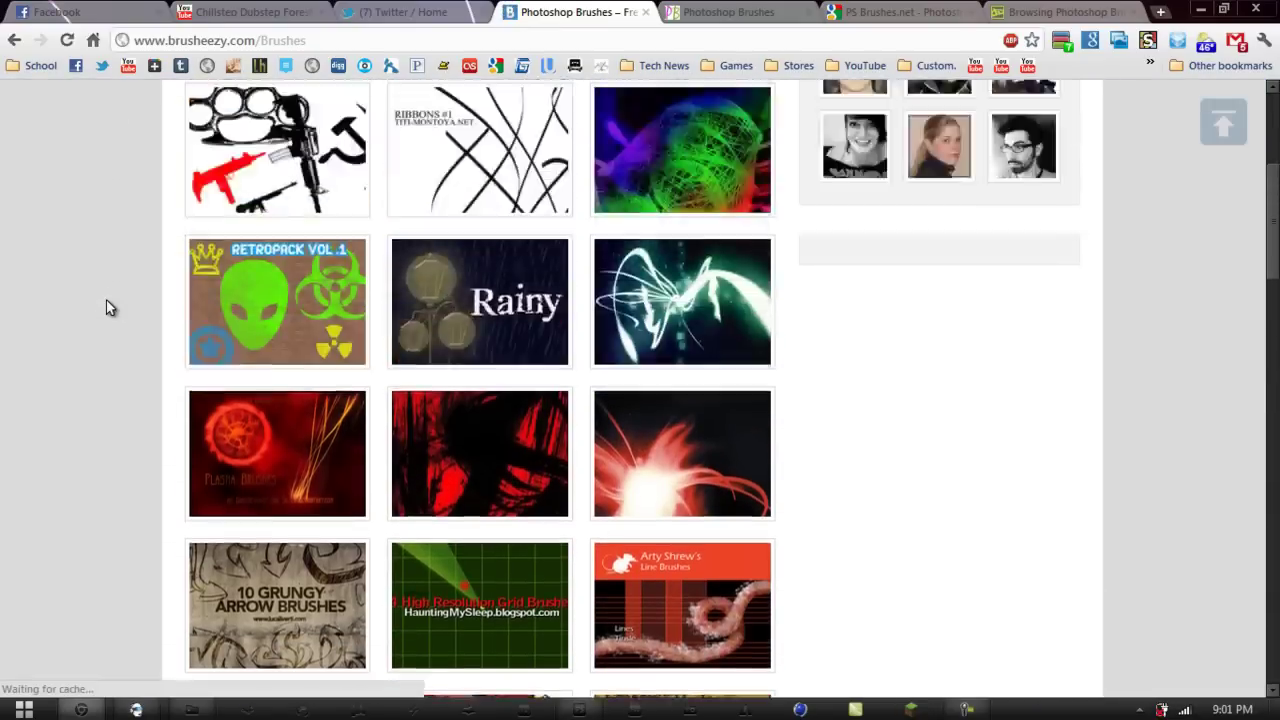
scroll(110, 307, up, 2)
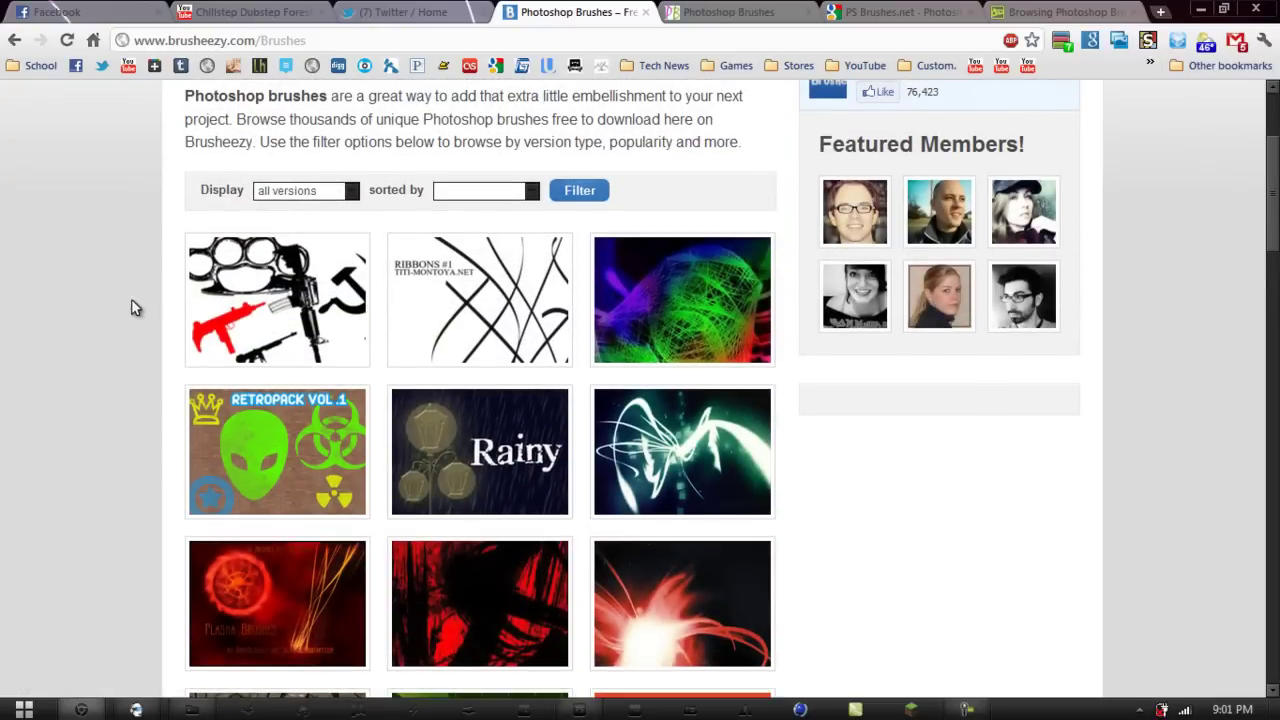
click(484, 270)
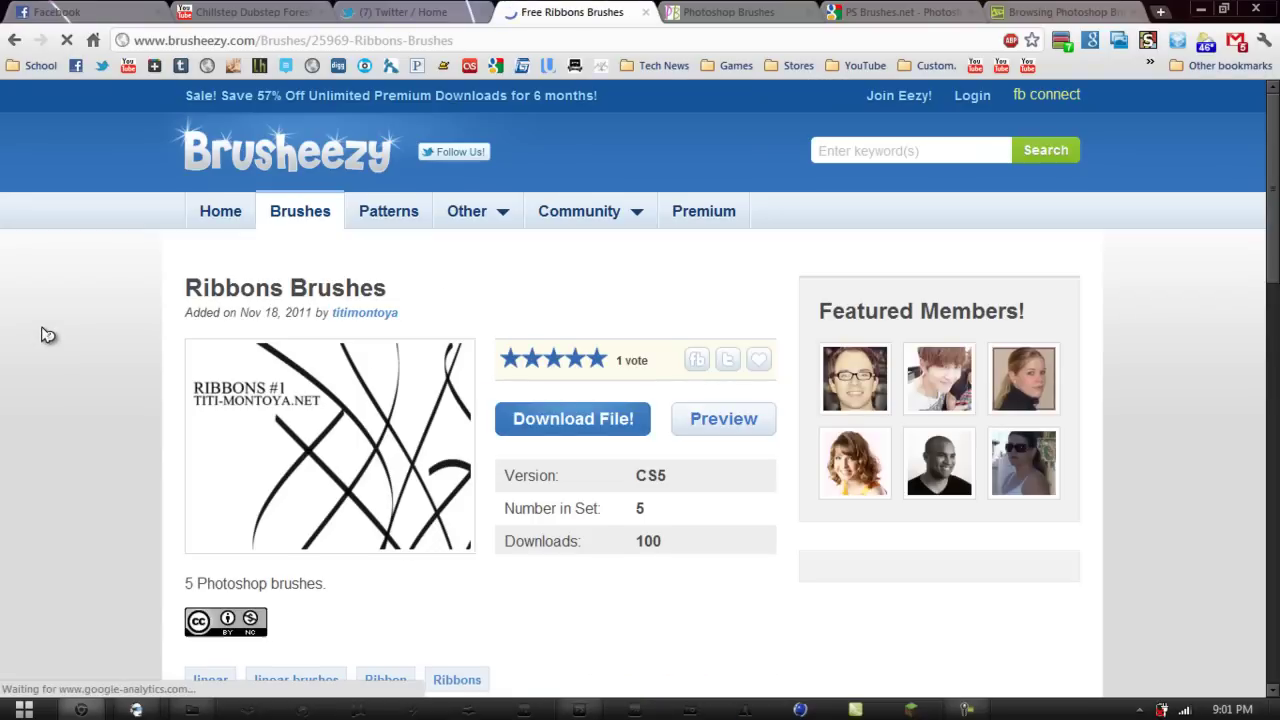
Step: Preview the ribbon brushes, then download ribbons1-titi-montoya2.zip and view it in Downloads
click(711, 431)
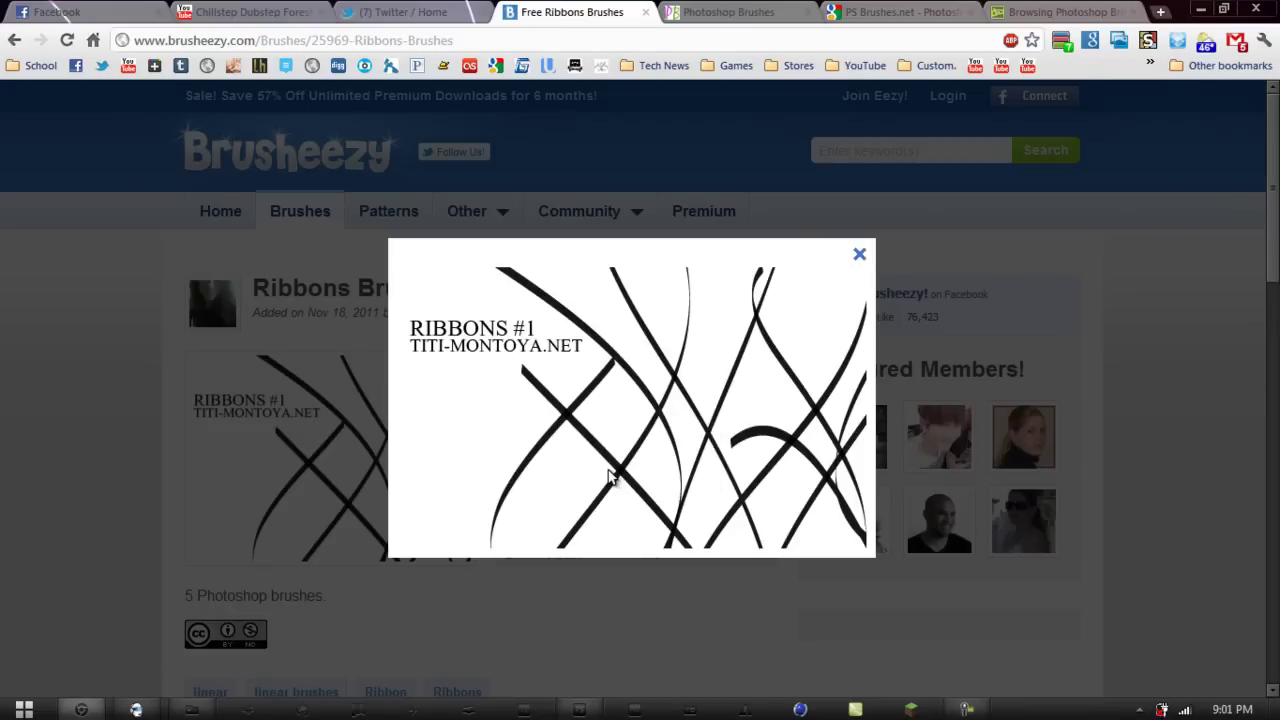
click(860, 257)
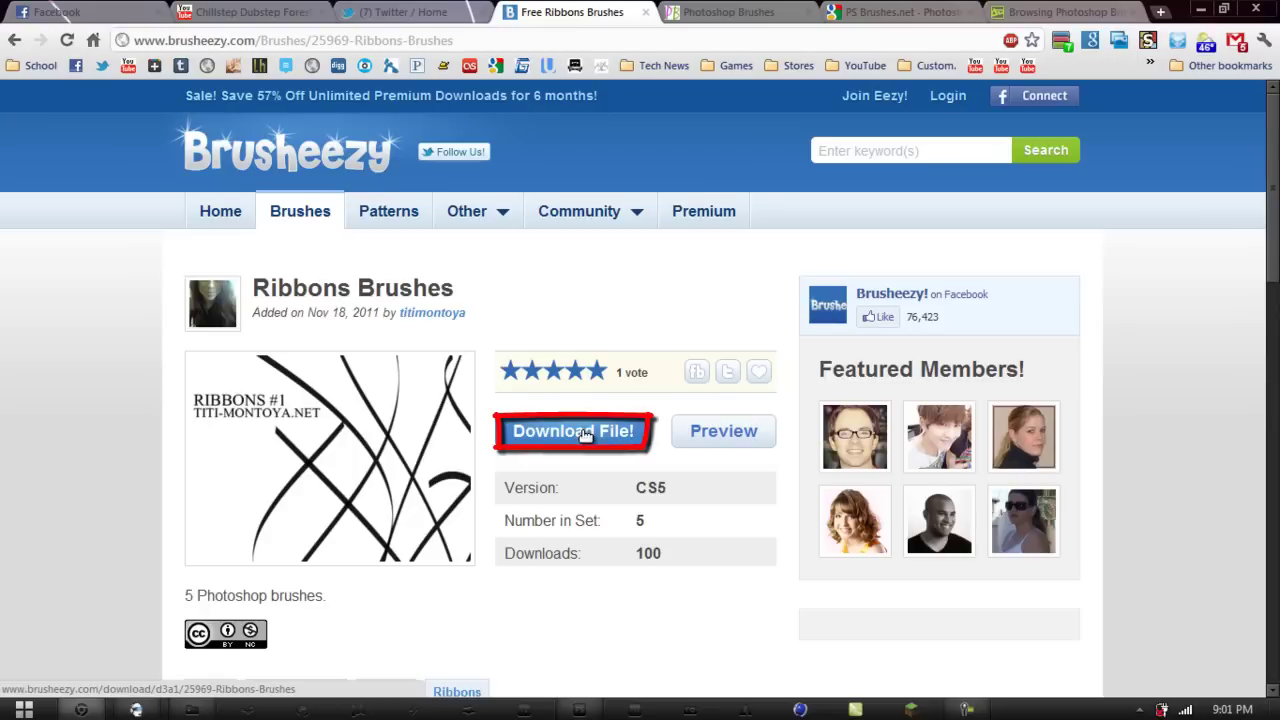
click(585, 434)
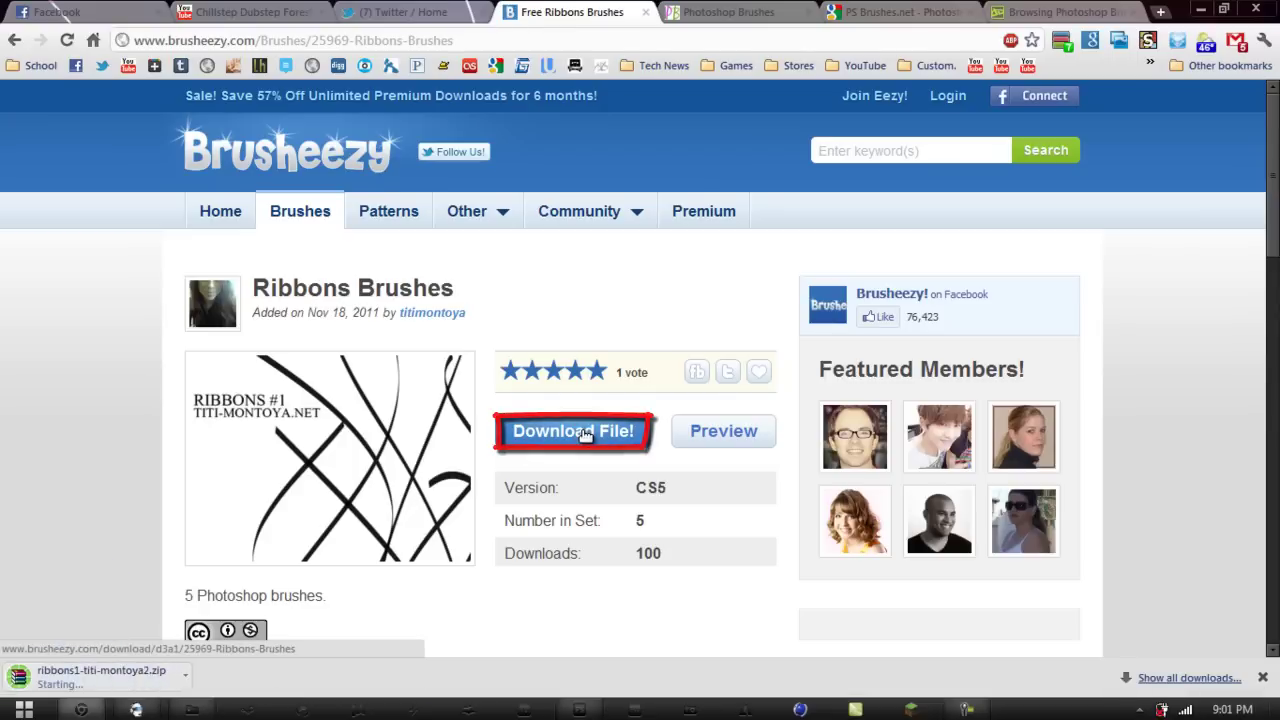
click(196, 709)
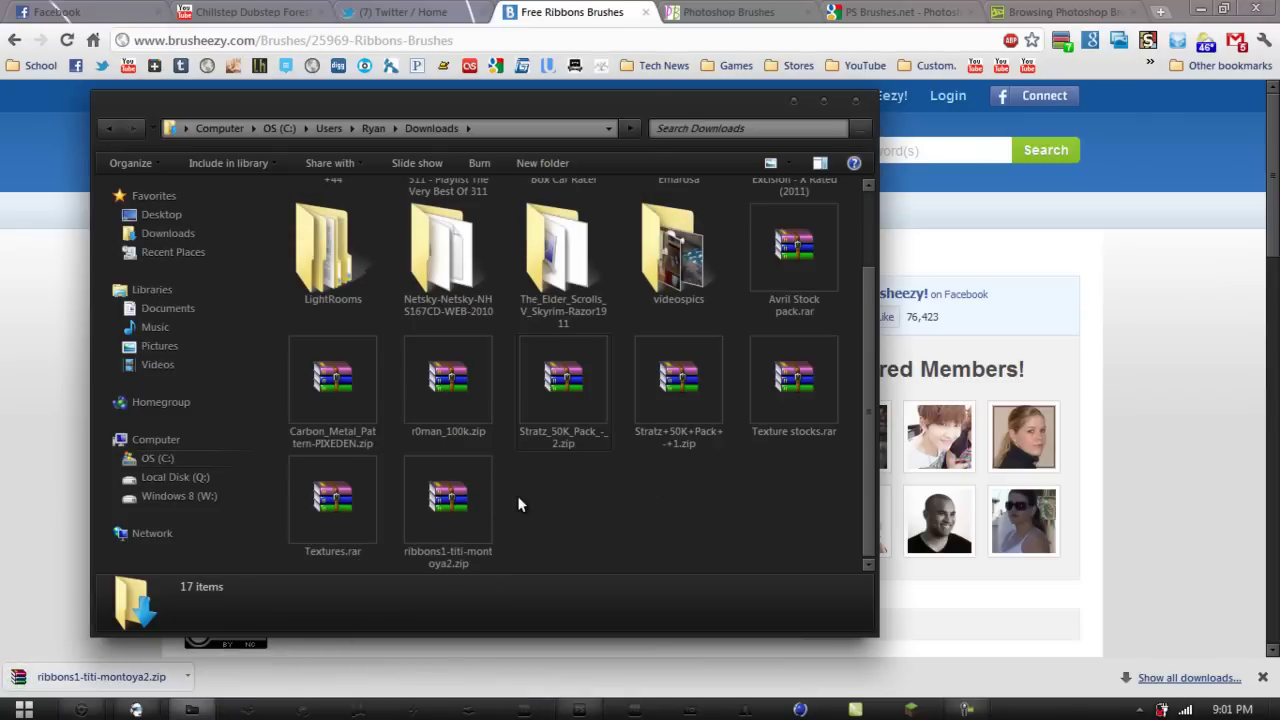
Step: Extract ribbons1-titi-montoya2.zip to its own folder, locate ribbons1-titi-montoya.abr, and return to Photoshop
click(454, 507)
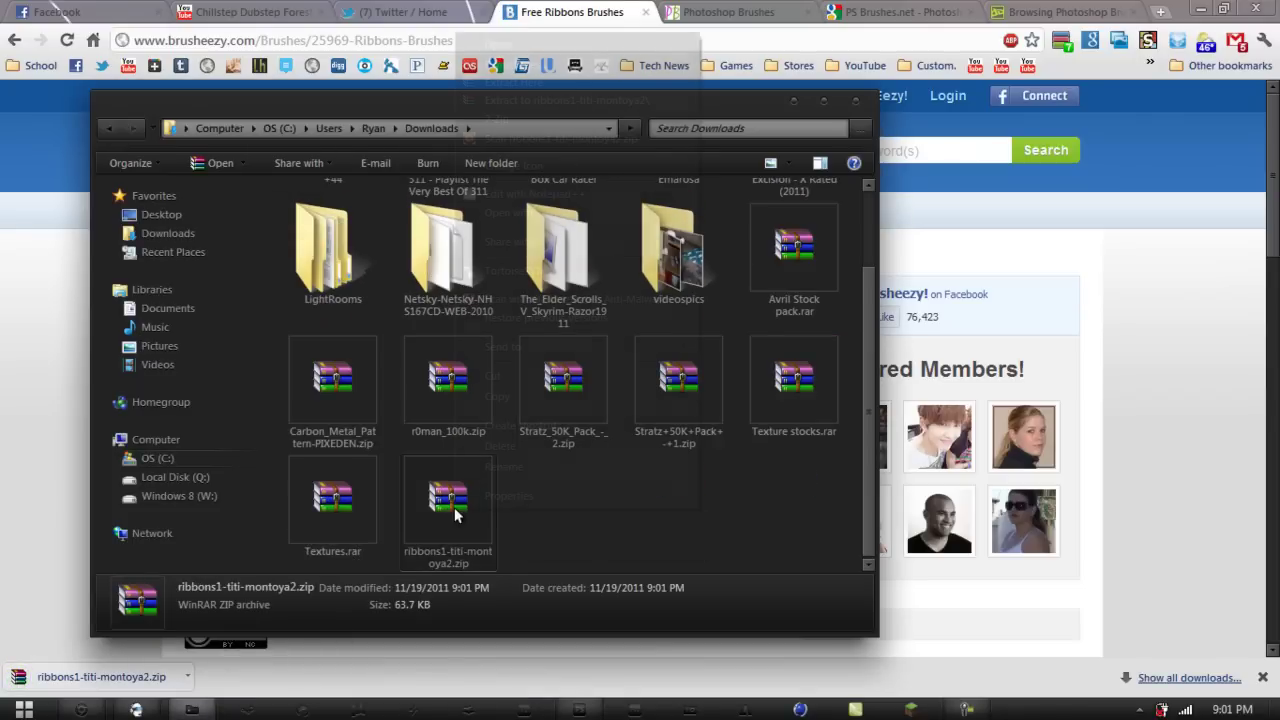
right_click(454, 507)
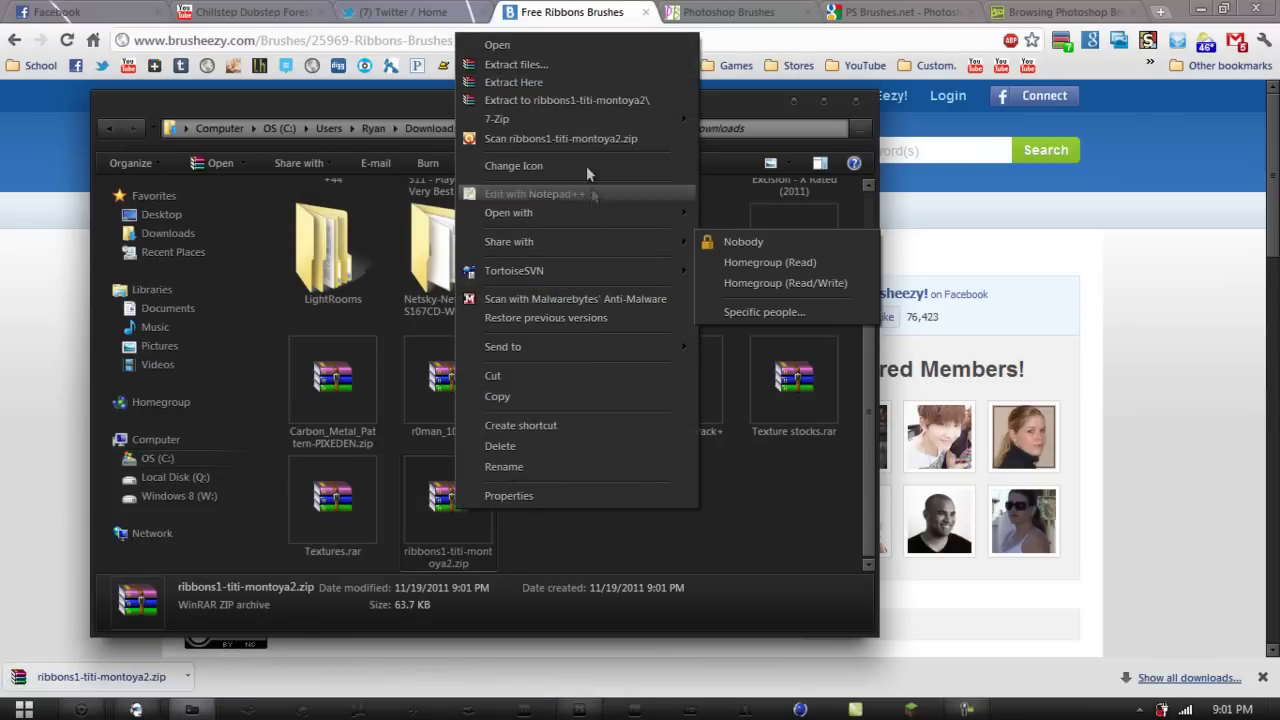
click(557, 100)
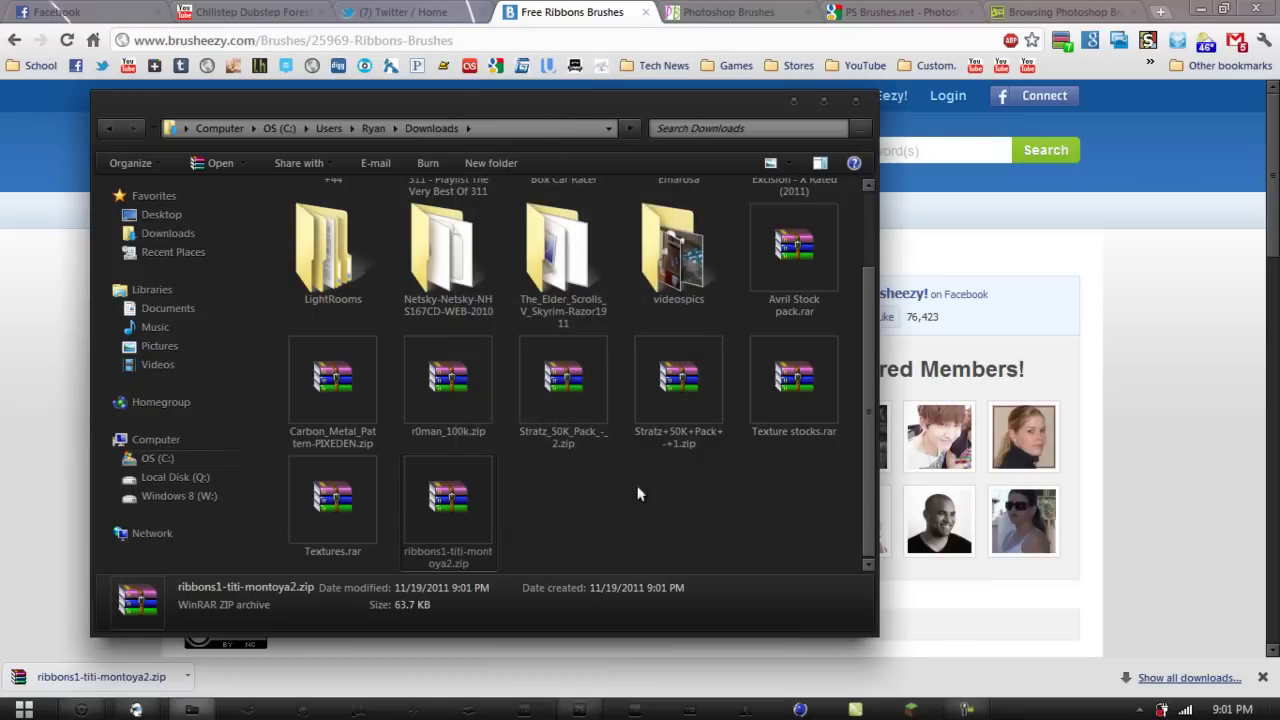
double_click(563, 255)
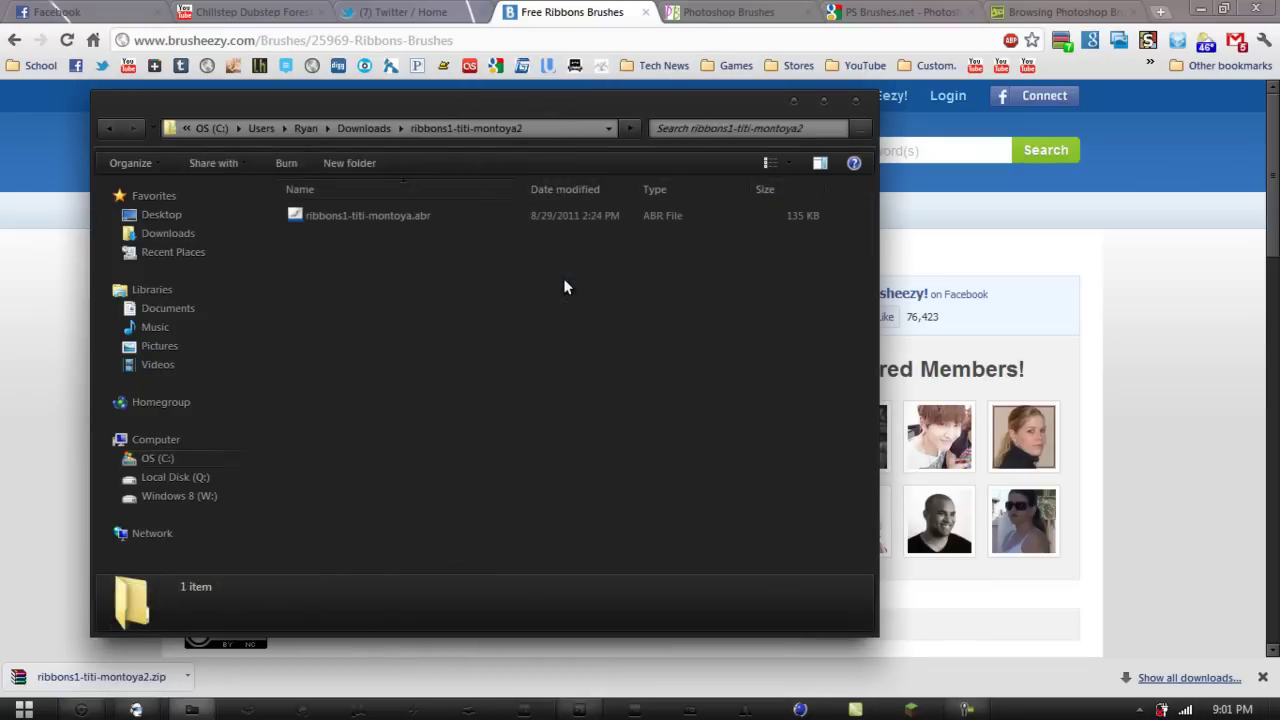
click(405, 218)
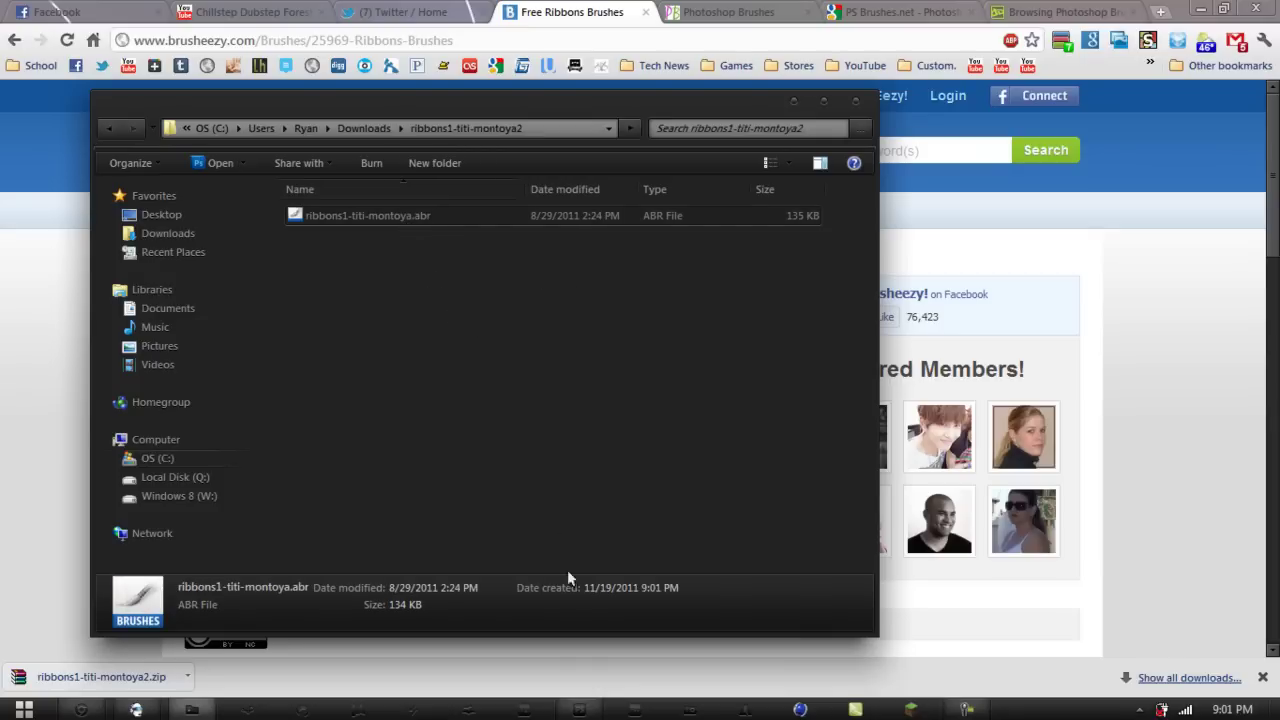
click(579, 709)
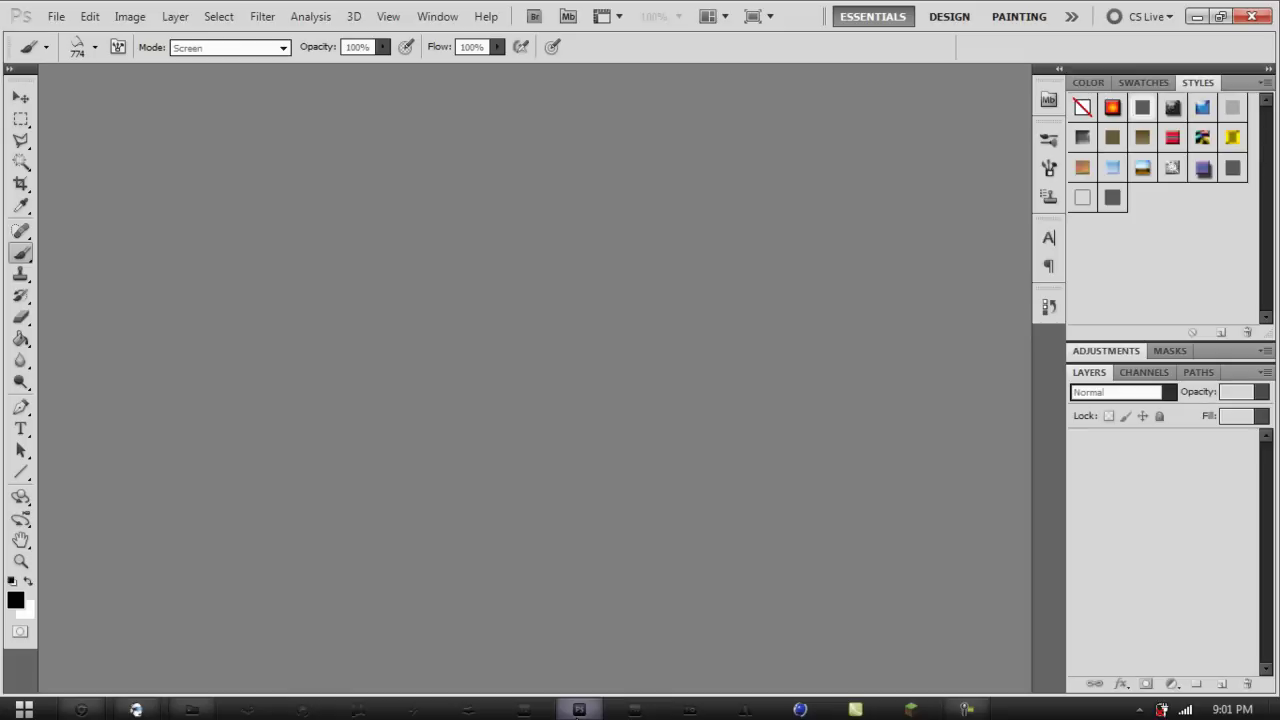
Step: Create a new untitled document with default settings using Ctrl+N
click(56, 16)
key(Escape)
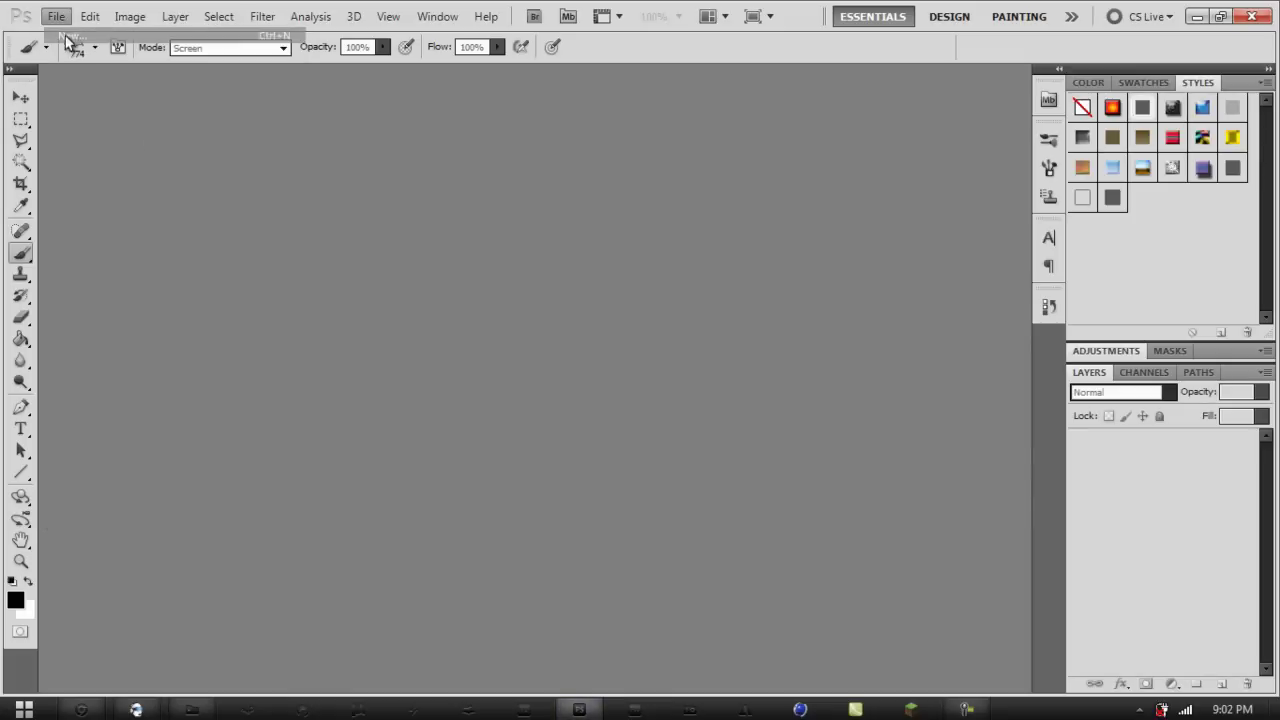
key(ctrl+n)
key(Escape)
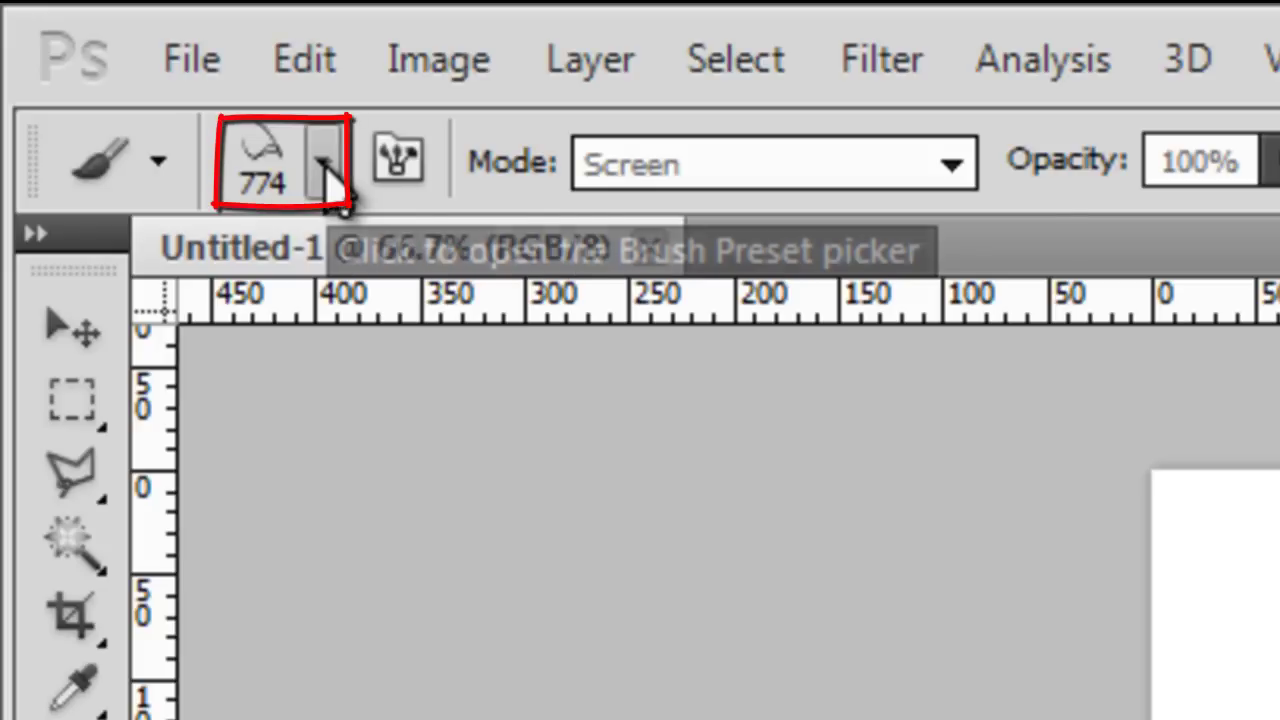
click(324, 165)
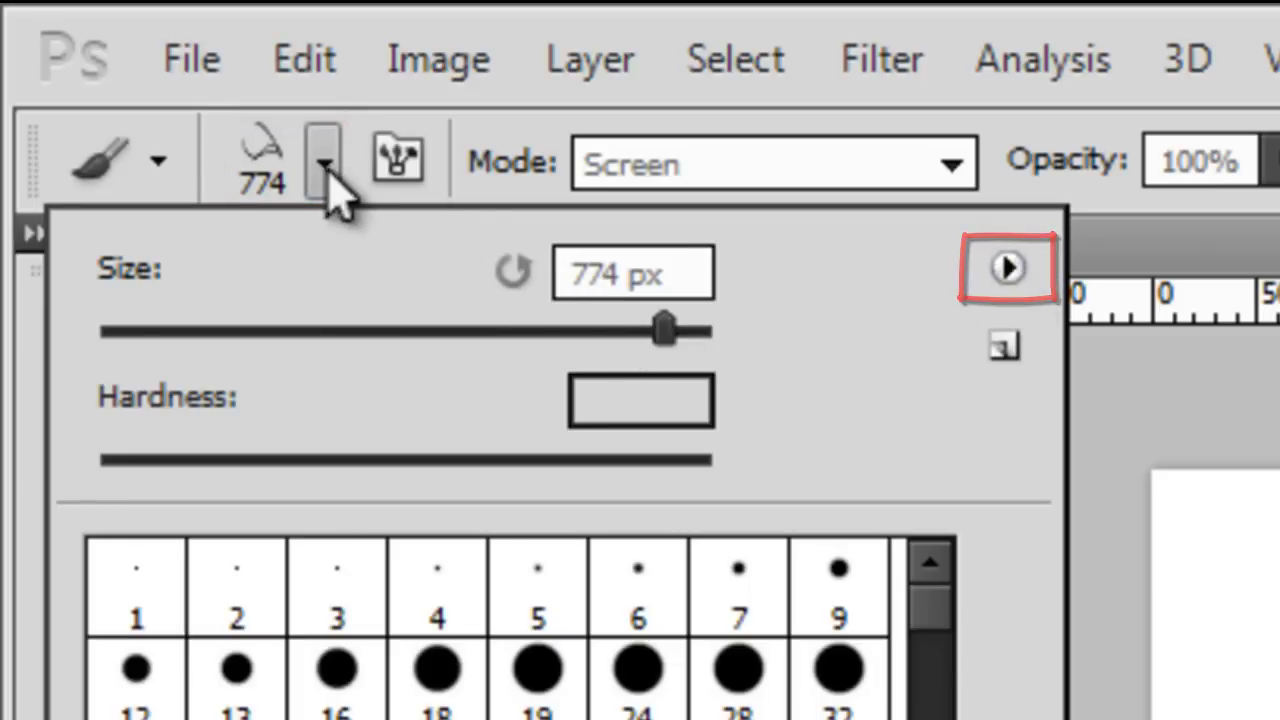
Step: Load ribbons1-titi-montoya.abr from Downloads\ribbons1-titi-montoya2 via the preset picker's Load Brushes
click(1003, 268)
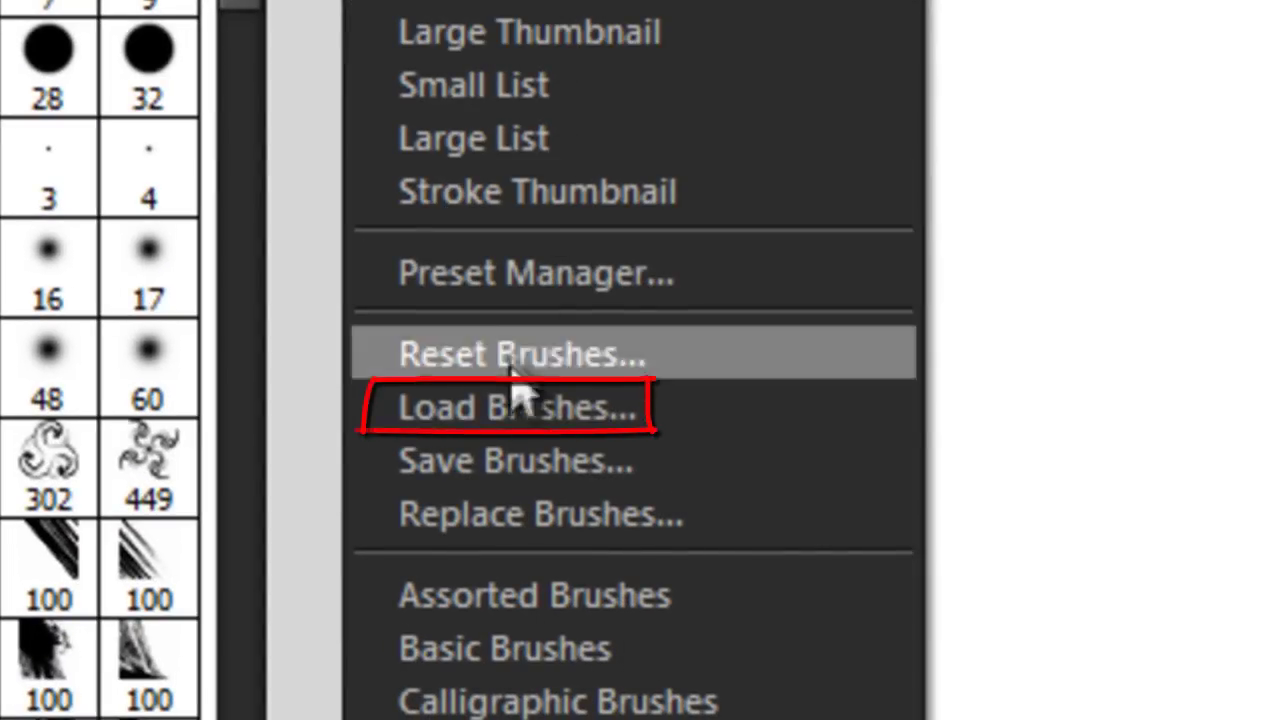
click(452, 385)
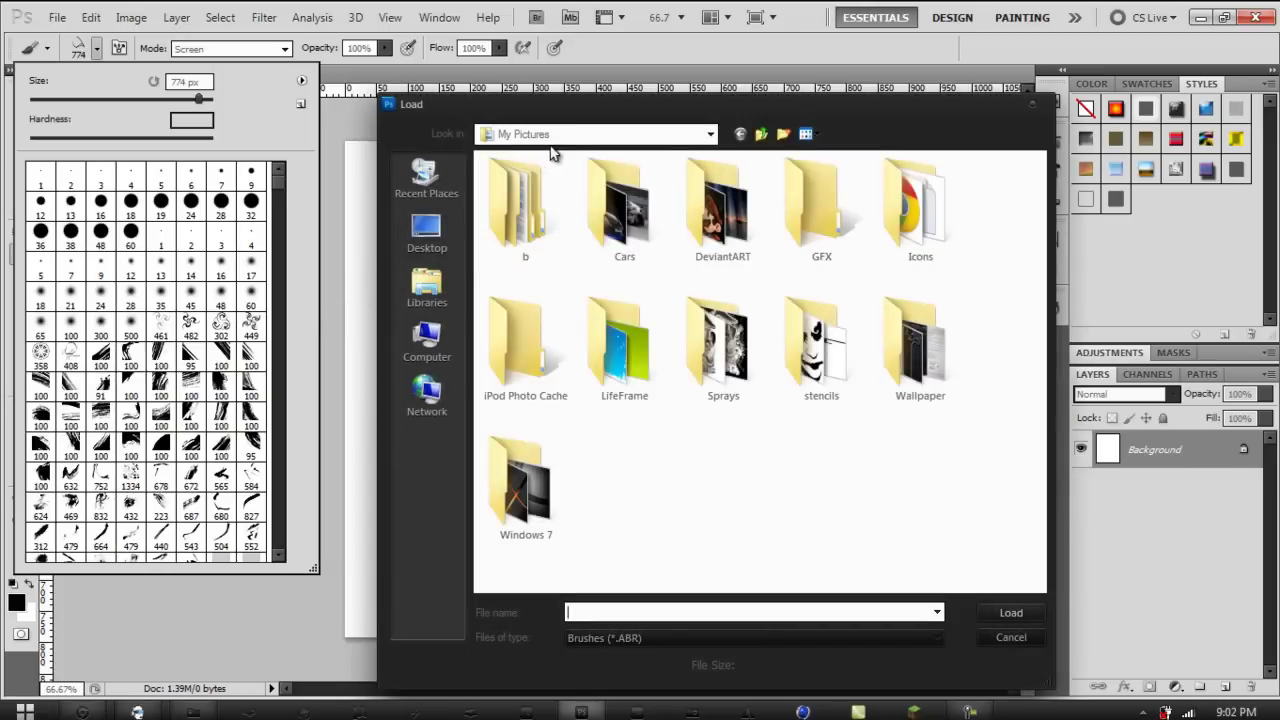
click(702, 134)
click(598, 215)
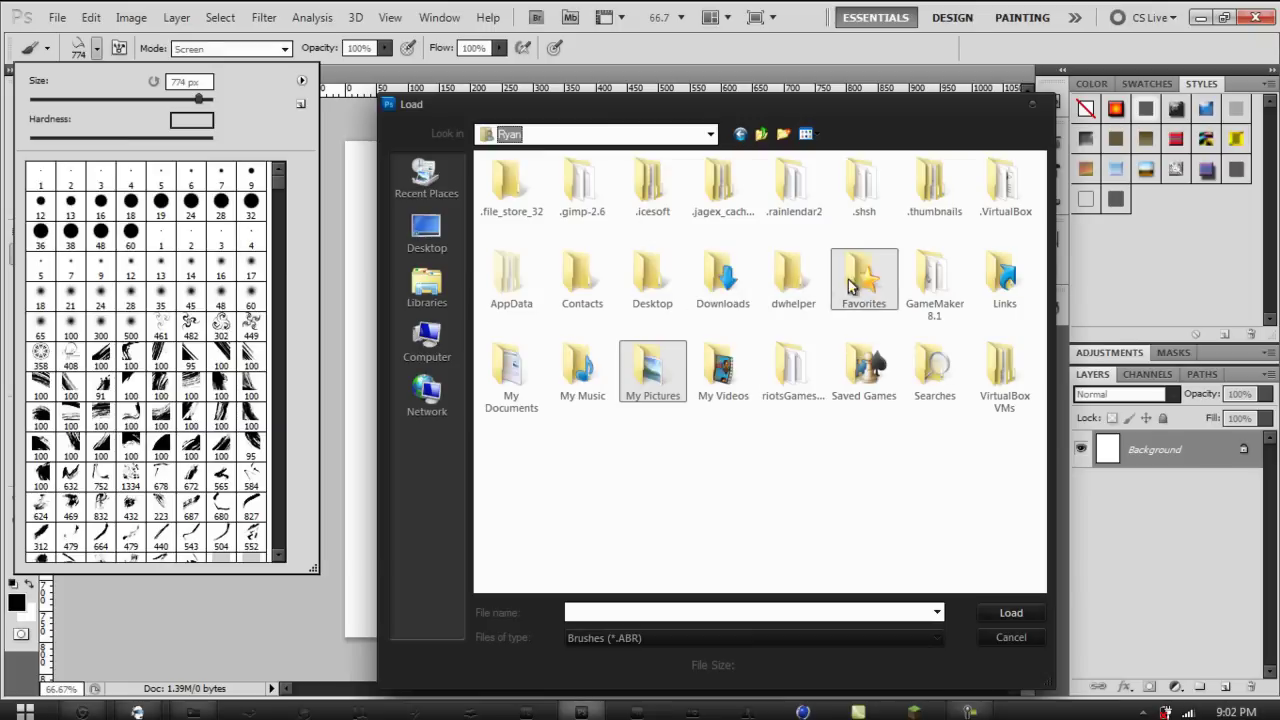
double_click(745, 282)
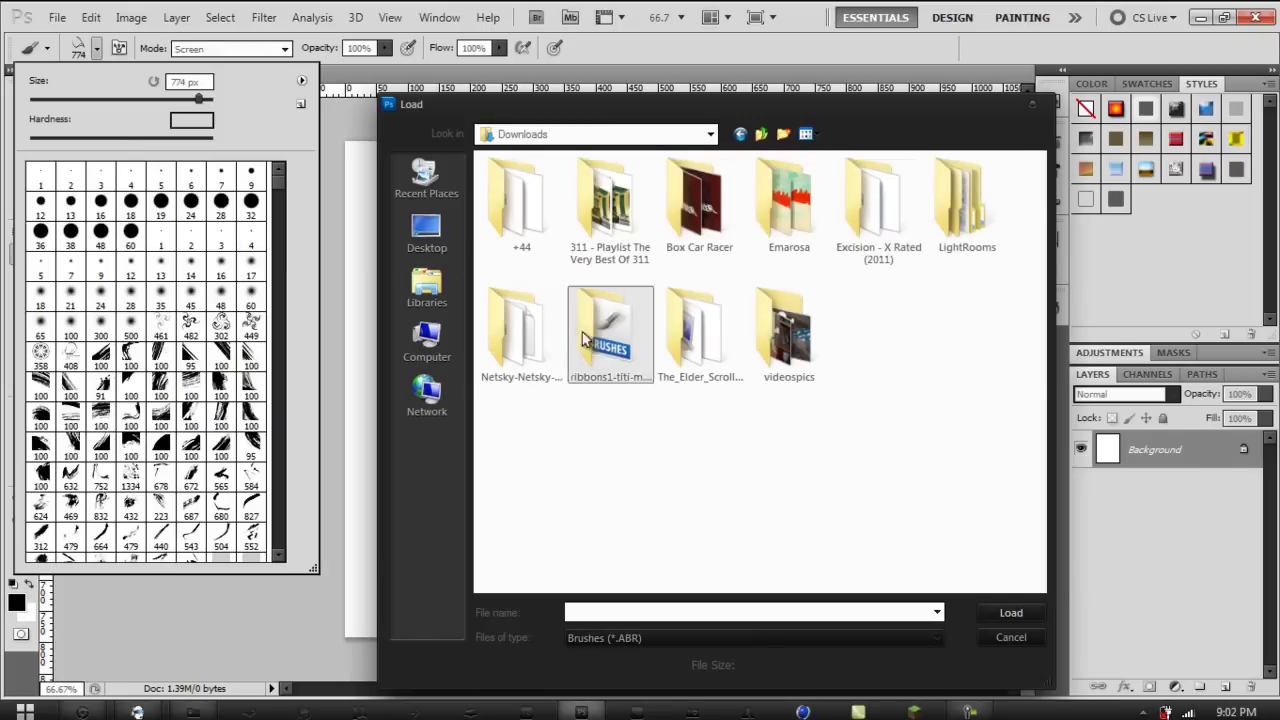
double_click(603, 330)
click(566, 181)
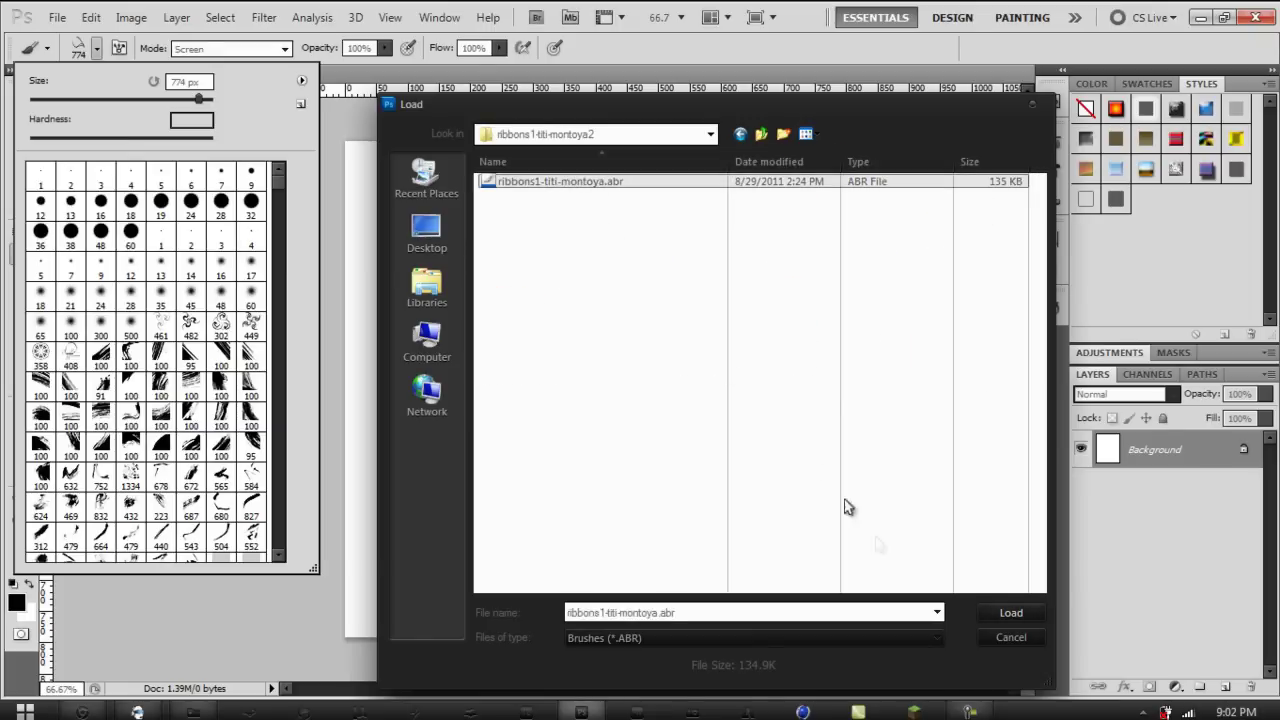
click(1008, 614)
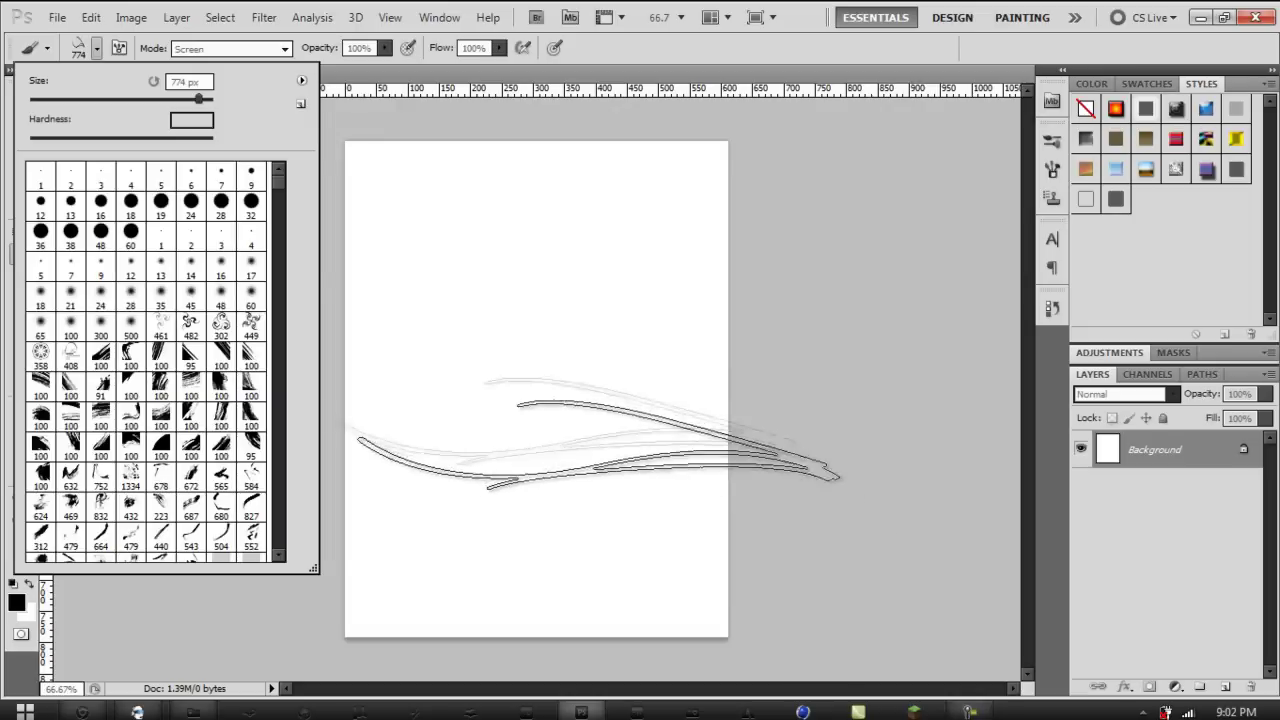
Step: On a new layer, stamp two black ribbons with ribbon brush 678
scroll(277, 179, down, 1)
drag(277, 179, 277, 570)
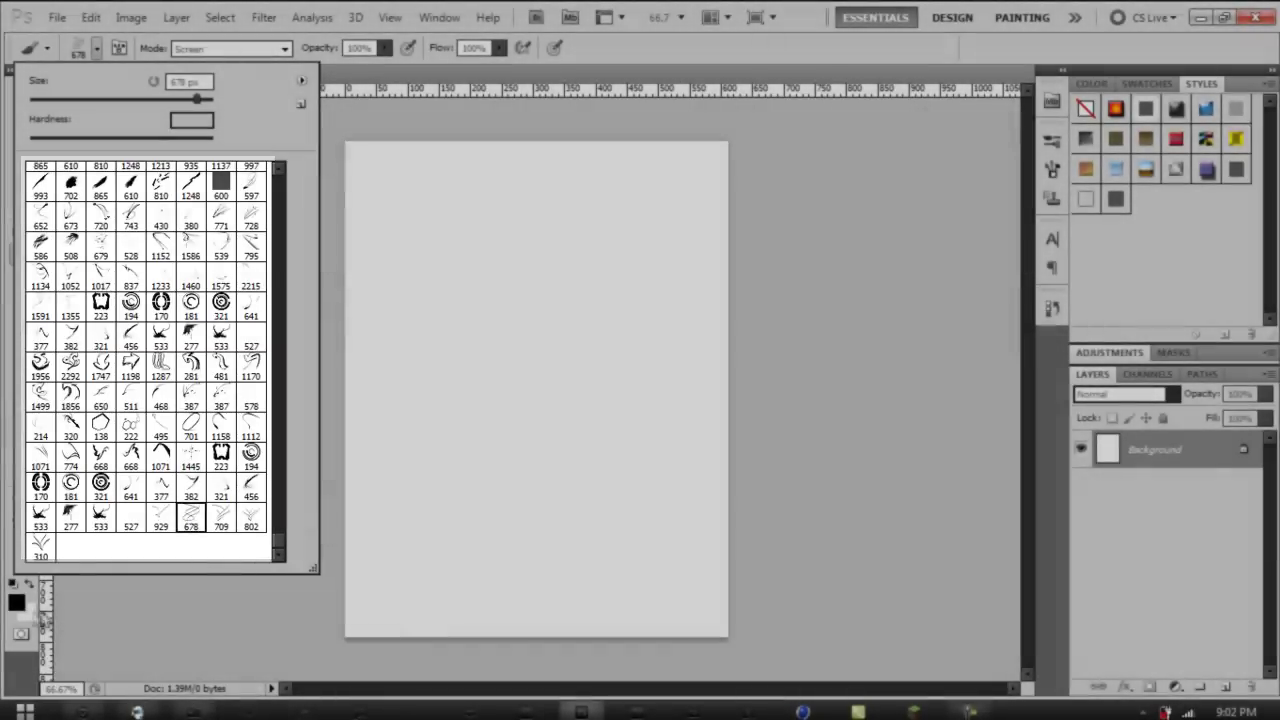
key(Return)
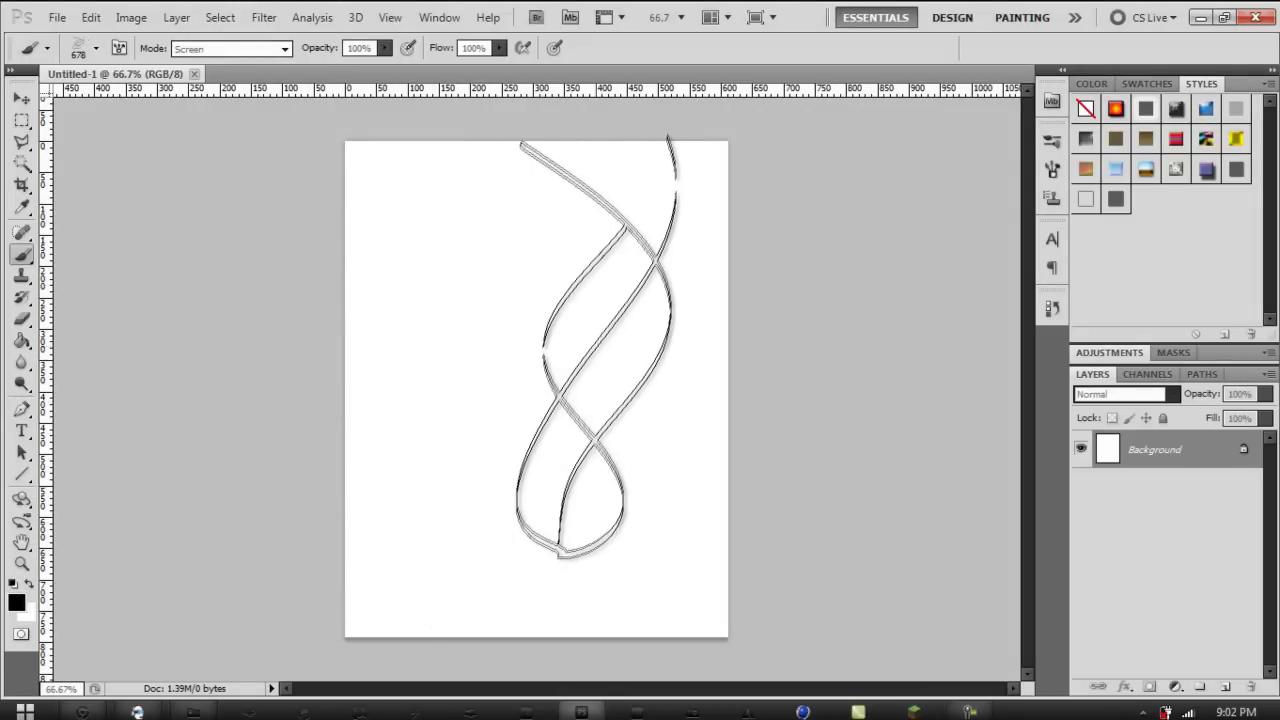
click(1224, 686)
click(510, 353)
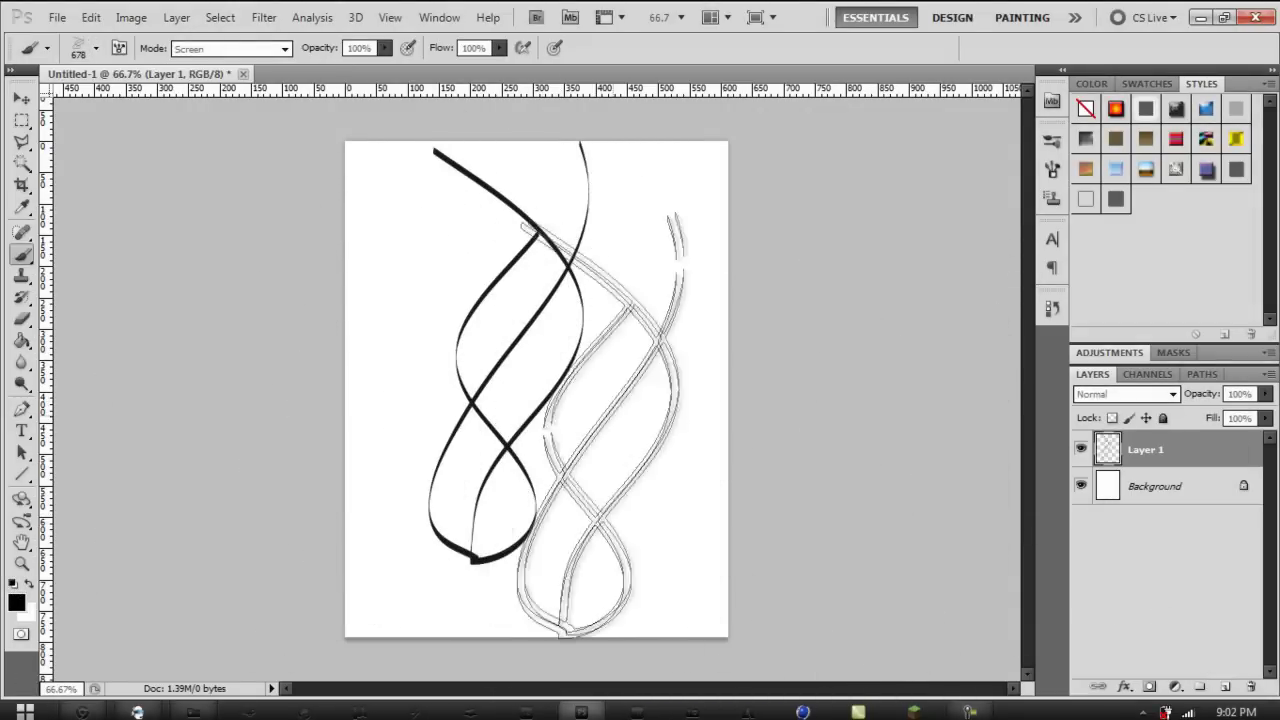
click(611, 416)
Step: Stamp more ribbons with brush 802 at lower left and brush 929 across the middle
click(98, 50)
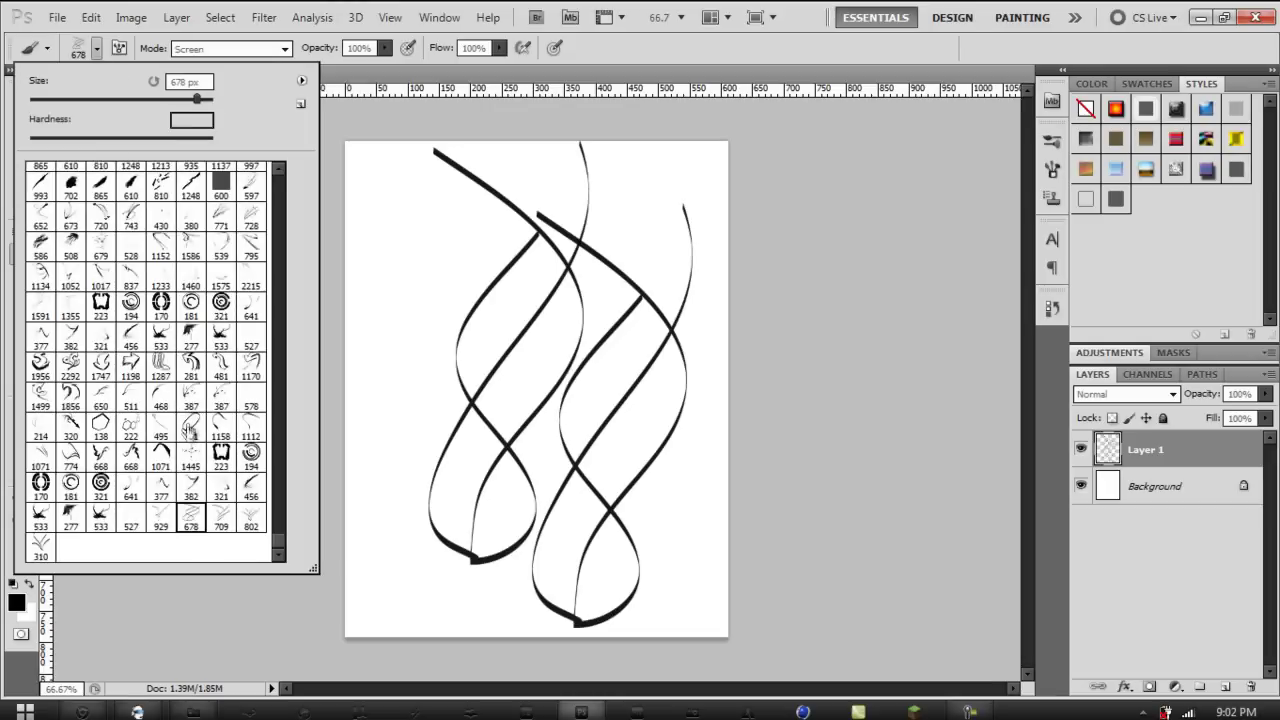
click(252, 526)
click(430, 490)
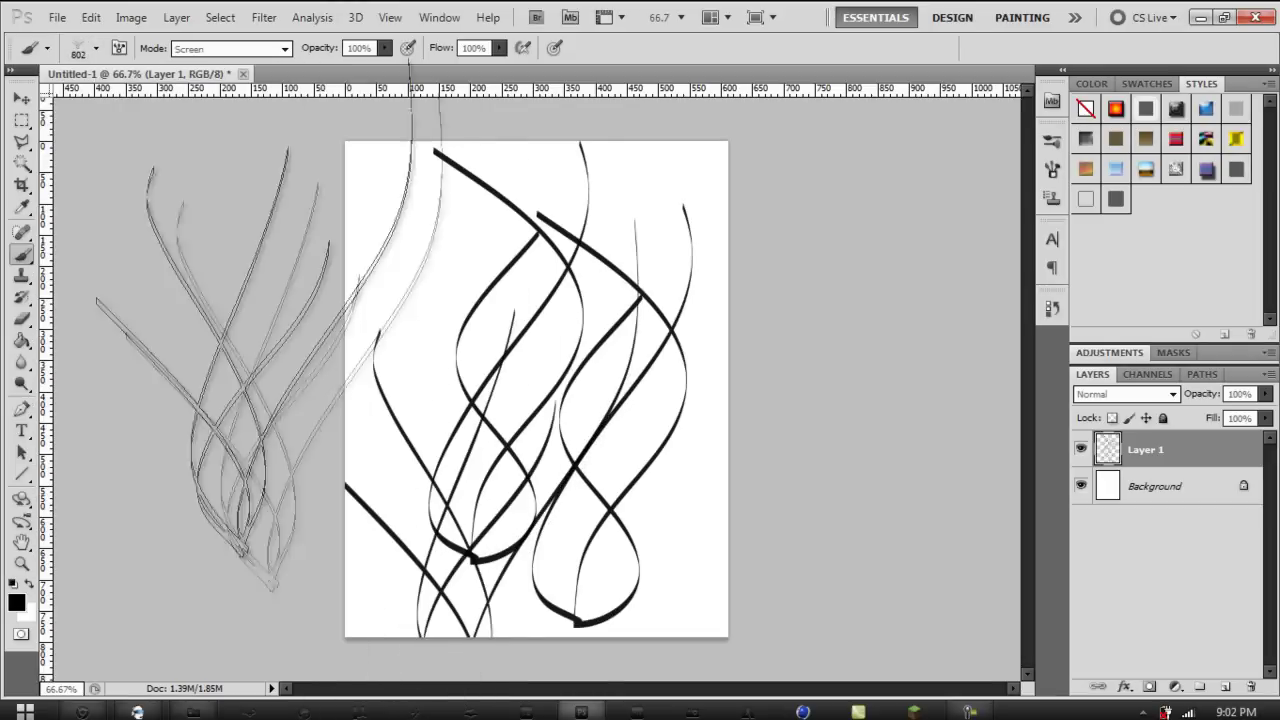
click(480, 440)
click(98, 48)
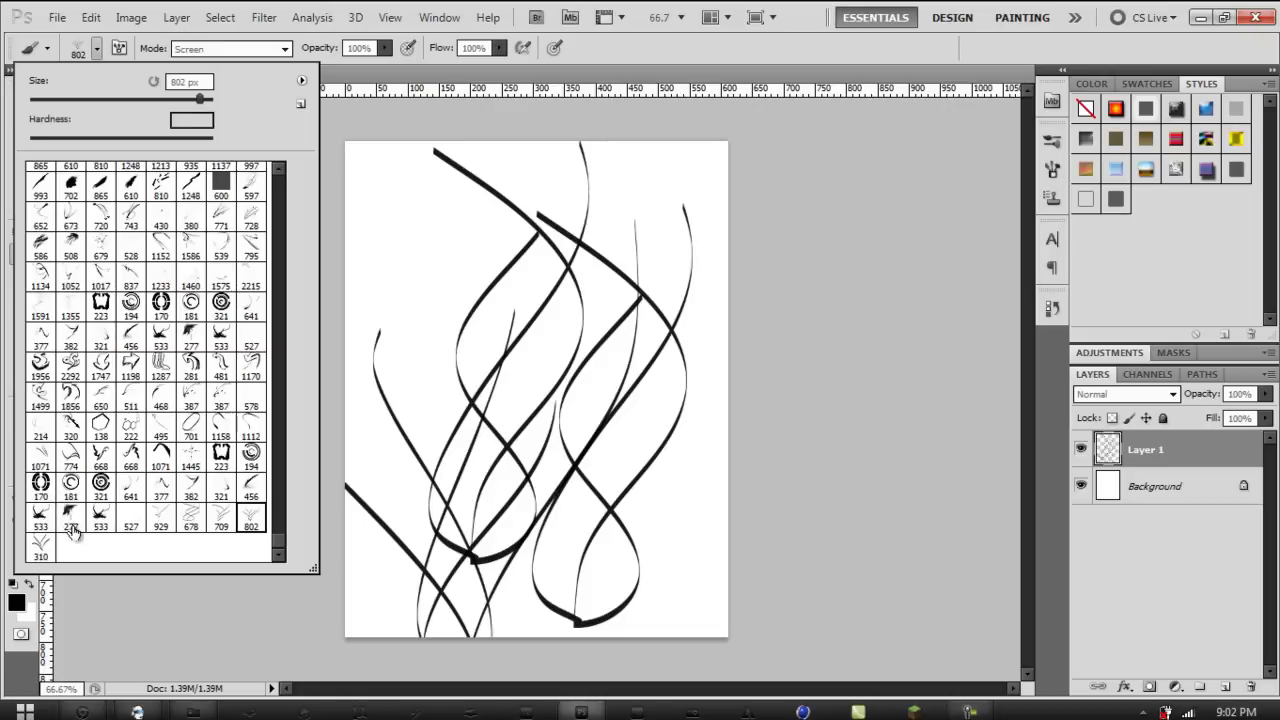
click(100, 522)
click(160, 516)
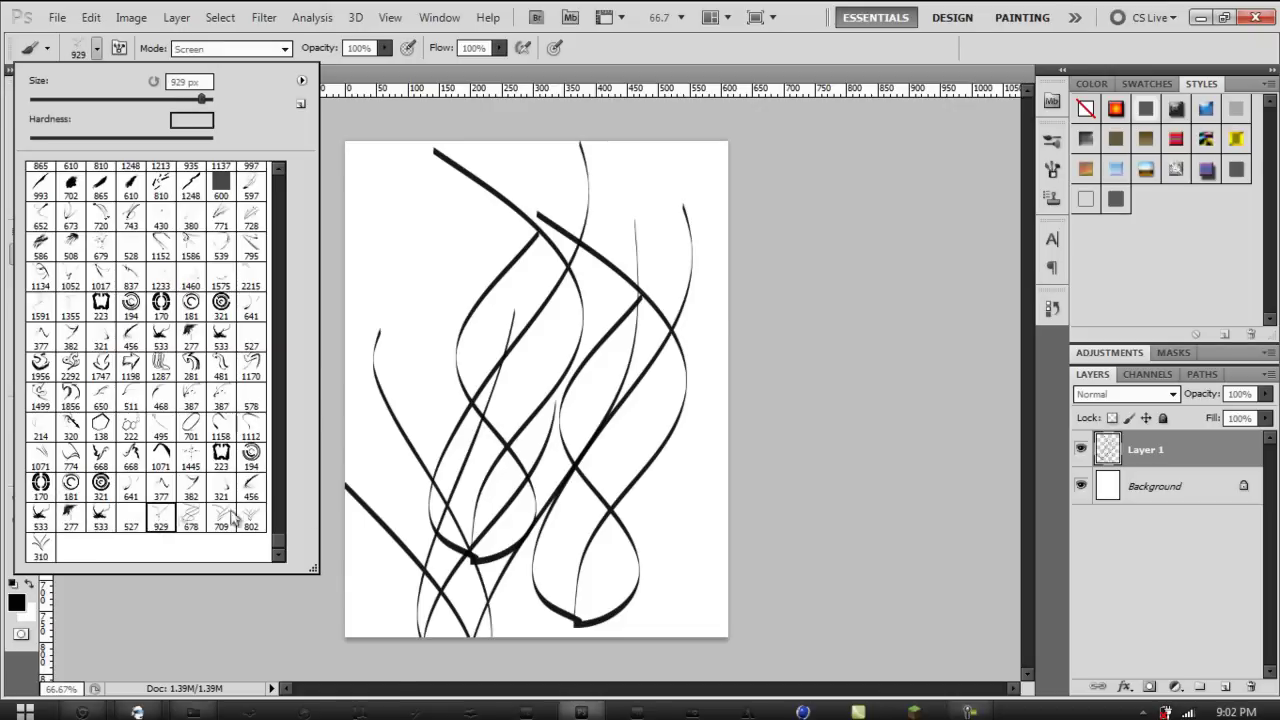
click(790, 470)
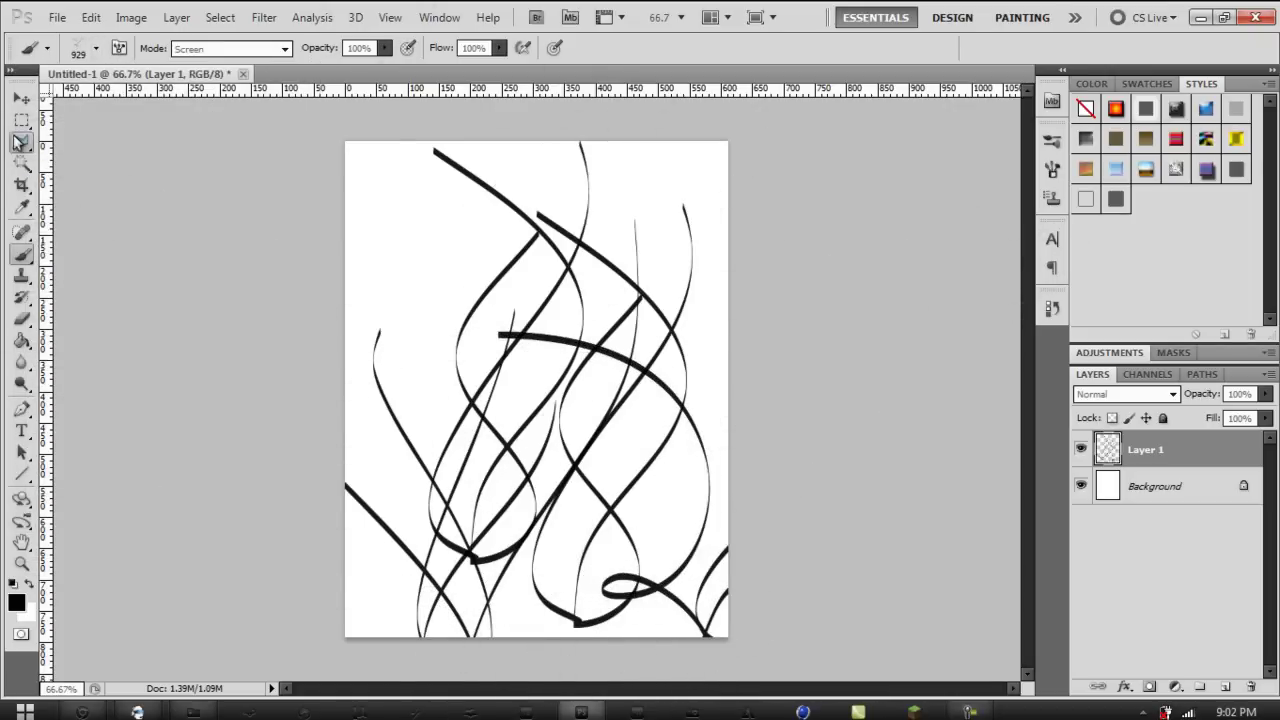